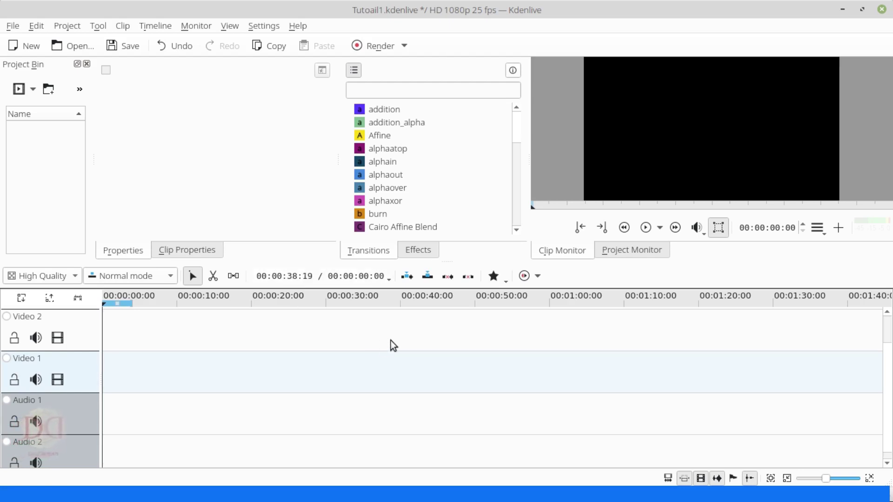
- Import Chemelion-2.mp4 and the Final_Logo50x50_Brand_Watermark_50%.png logo from Nemo's Tutorial folder into the Project Bin
left_click(83, 493)
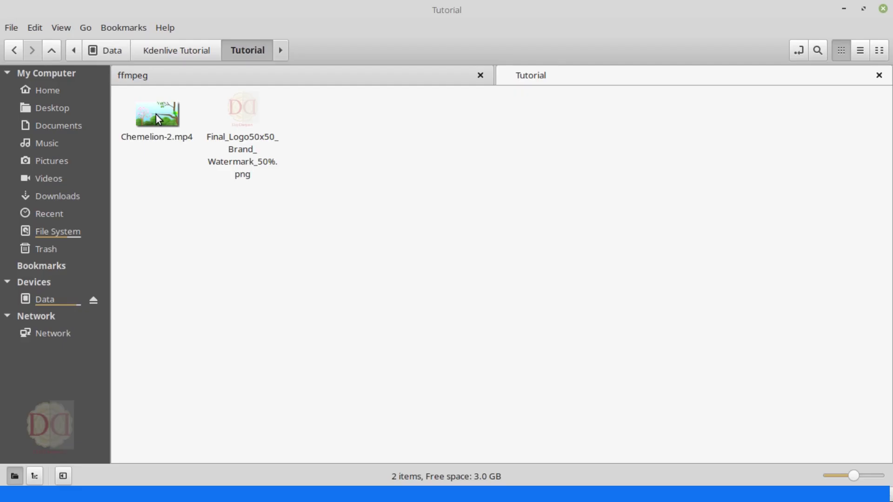
left_click_drag(155, 114, 50, 163)
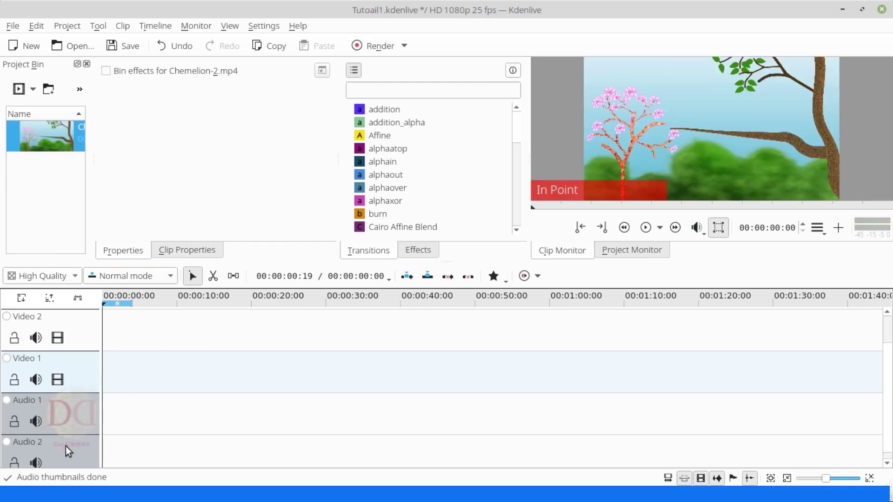
mouse_move(69, 494)
left_click(79, 440)
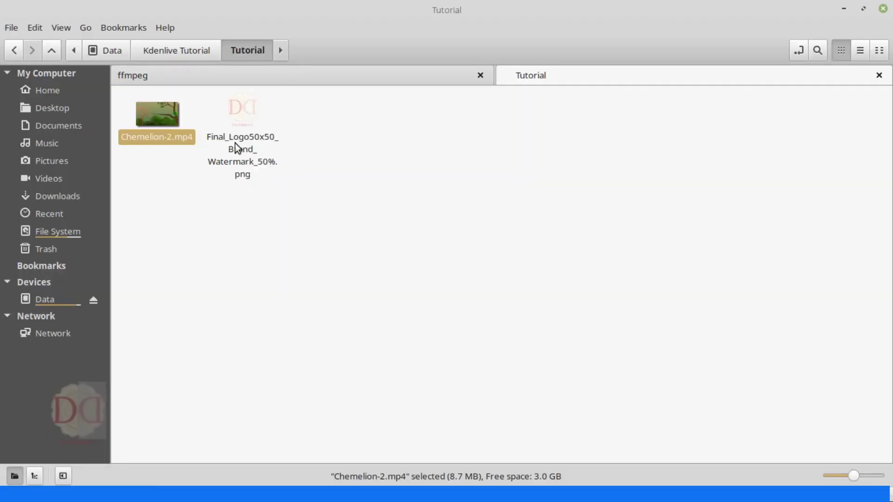
left_click_drag(242, 104, 46, 161)
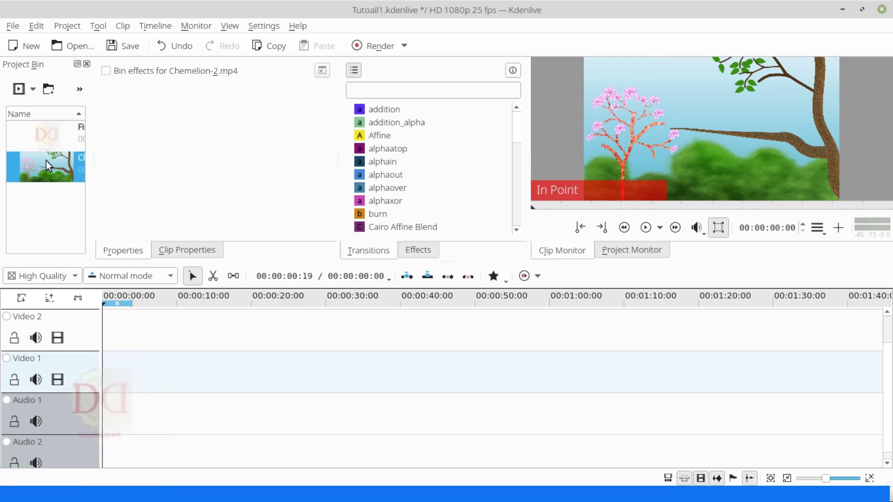
- Place Chemelion-2.mp4 on the Video 1 track, starting at 00:00:00
left_click_drag(46, 161, 177, 369)
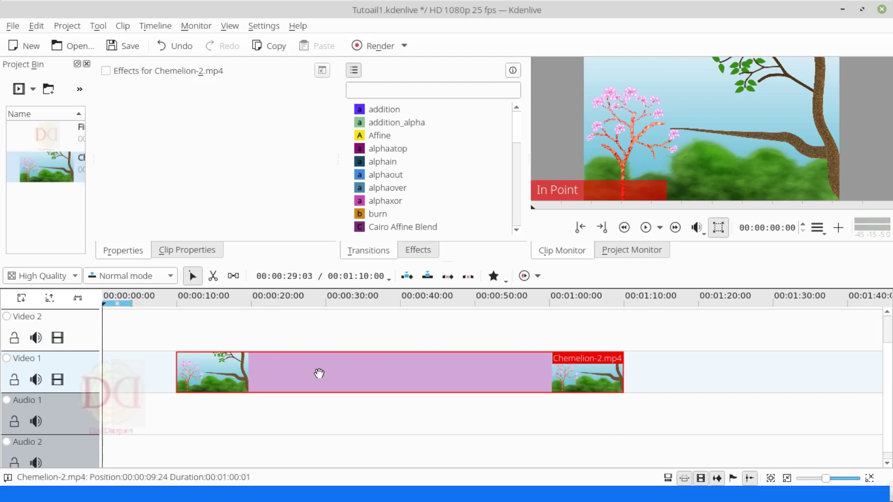
left_click_drag(318, 374, 235, 379)
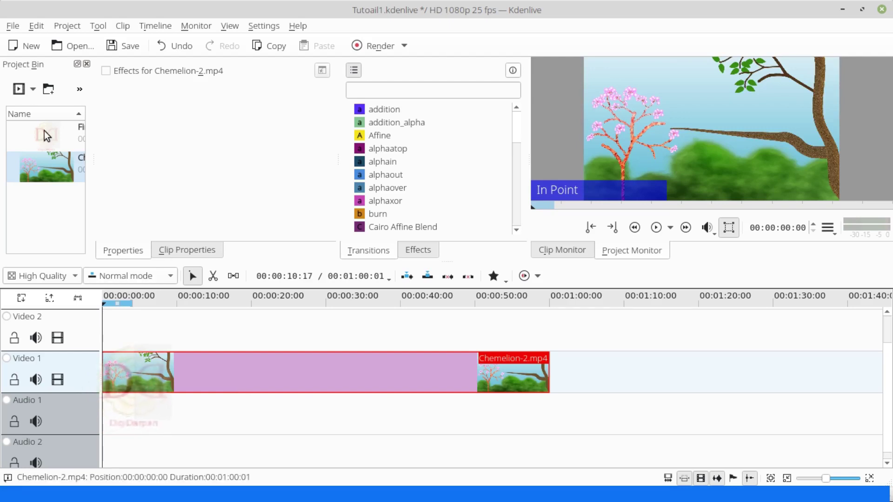
left_click_drag(45, 130, 99, 325)
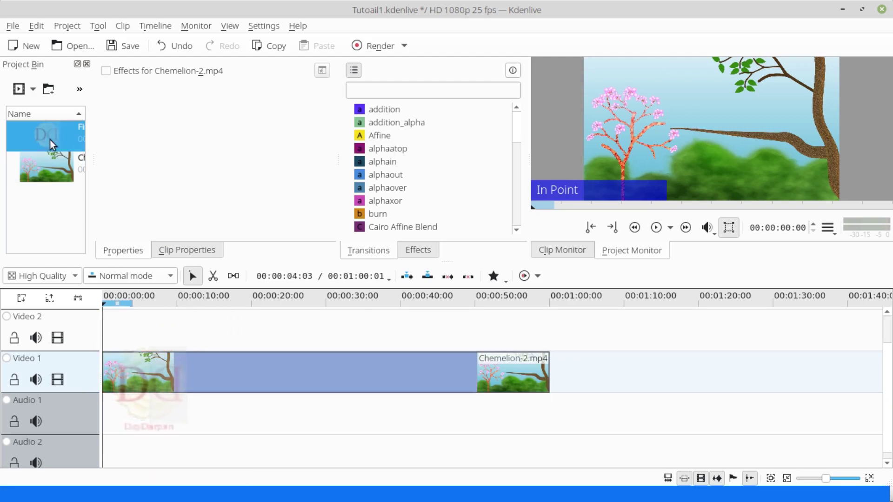
- Put the watermark PNG on Video 2 and stretch it to 00:01:00 to span the video
left_click_drag(50, 139, 122, 331)
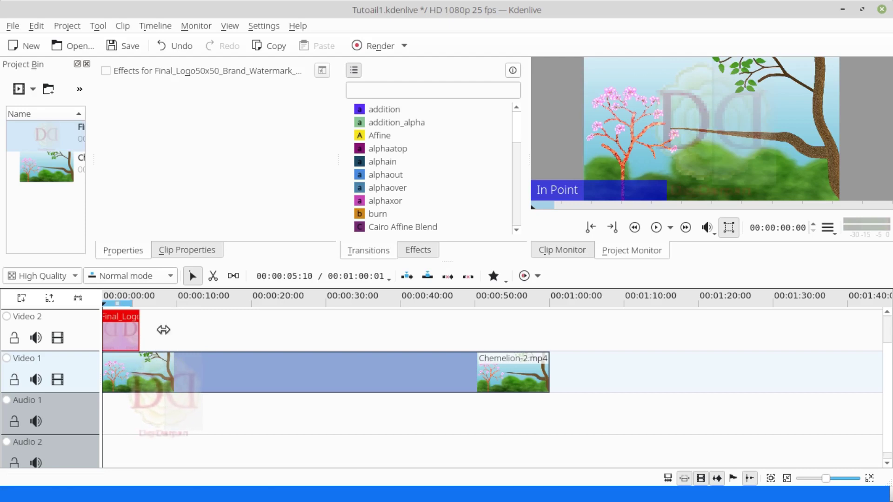
left_click_drag(164, 330, 550, 327)
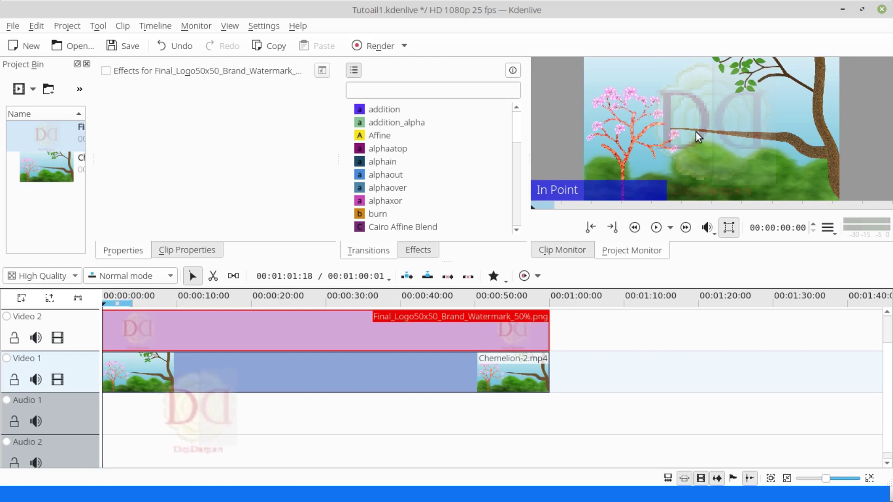
scroll(581, 208, "down", 1)
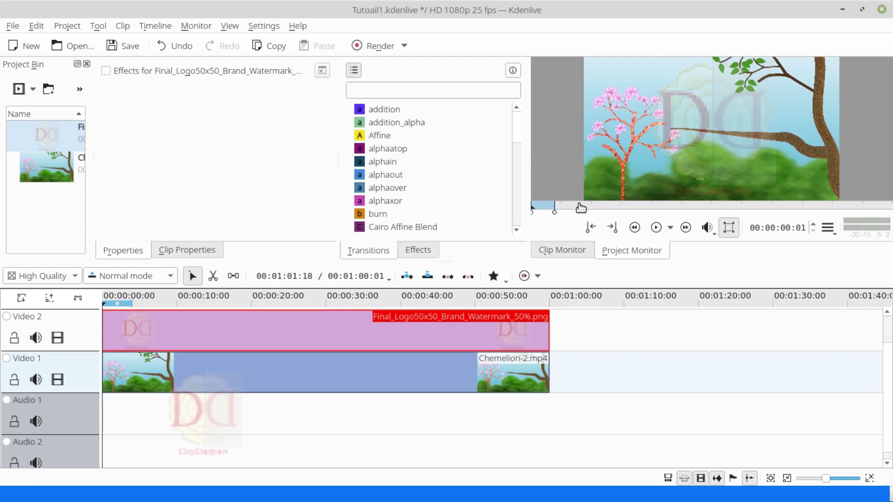
key("space")
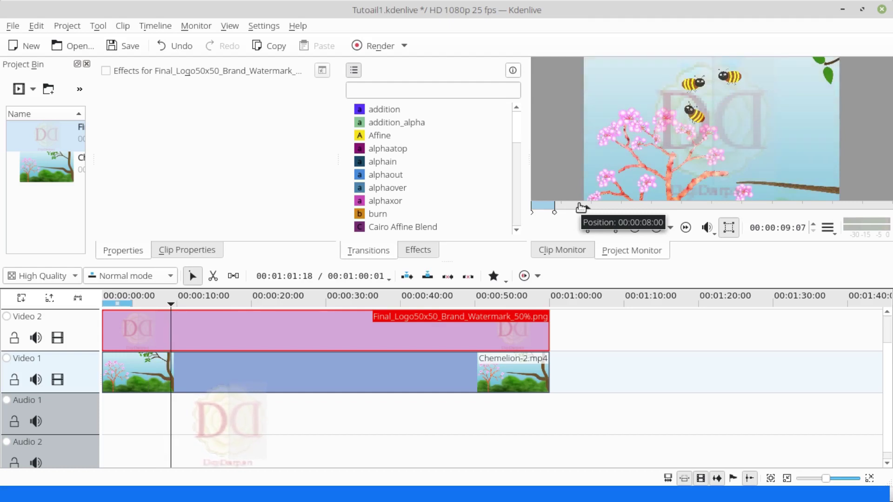
key("Home")
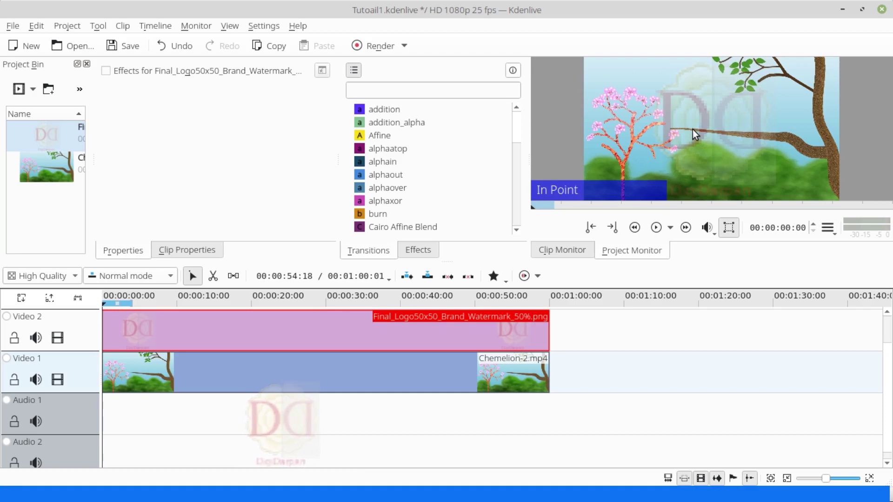
- Add the Crop and transform > Position and Zoom effect to the logo clip on Video 2
right_click(506, 330)
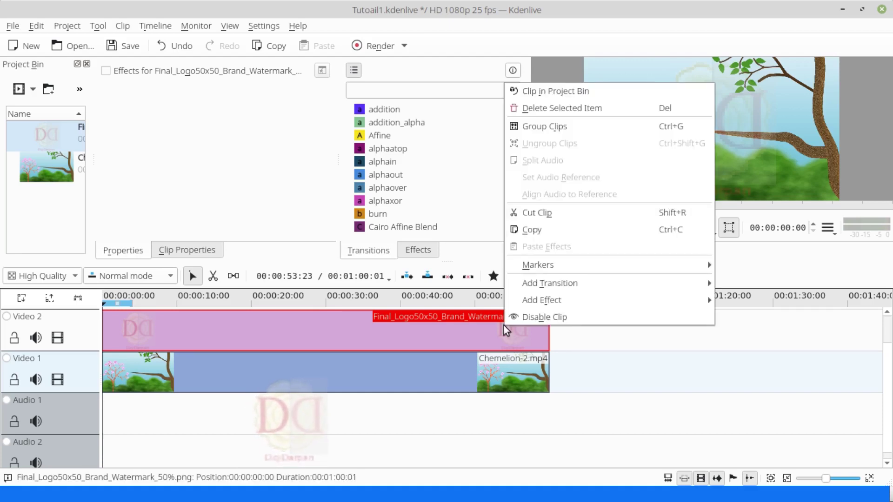
left_click(453, 342)
right_click(454, 341)
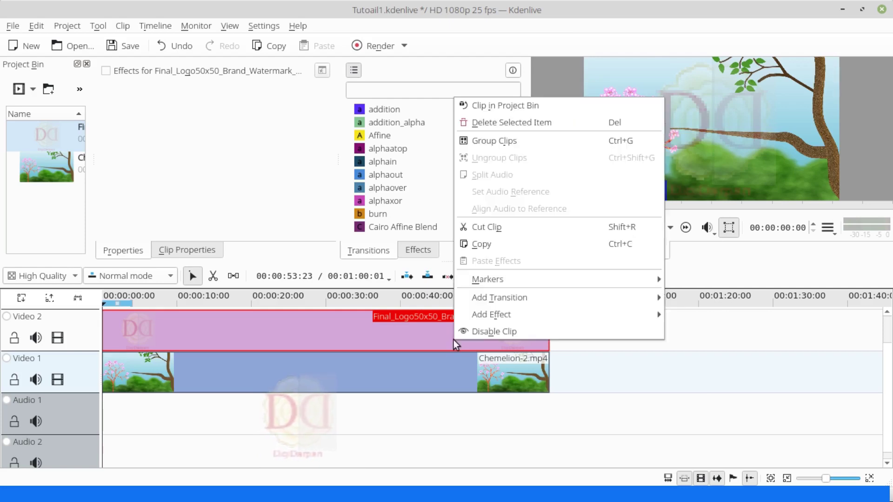
mouse_move(513, 314)
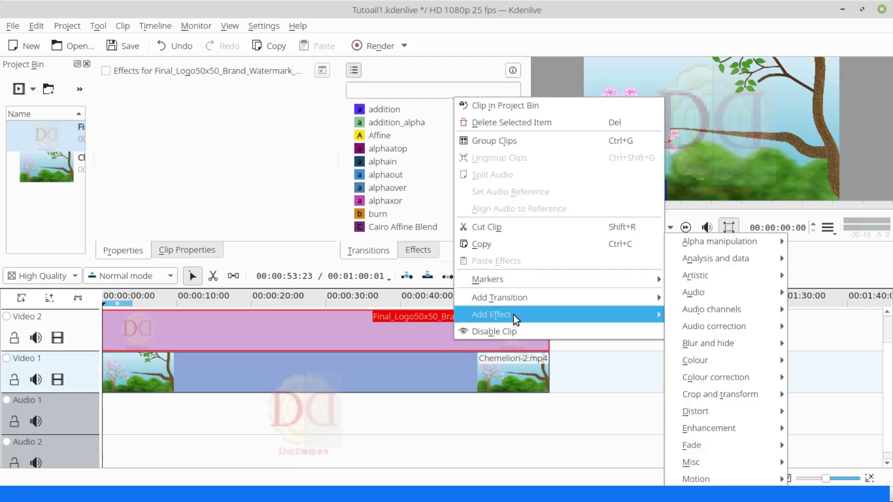
mouse_move(741, 398)
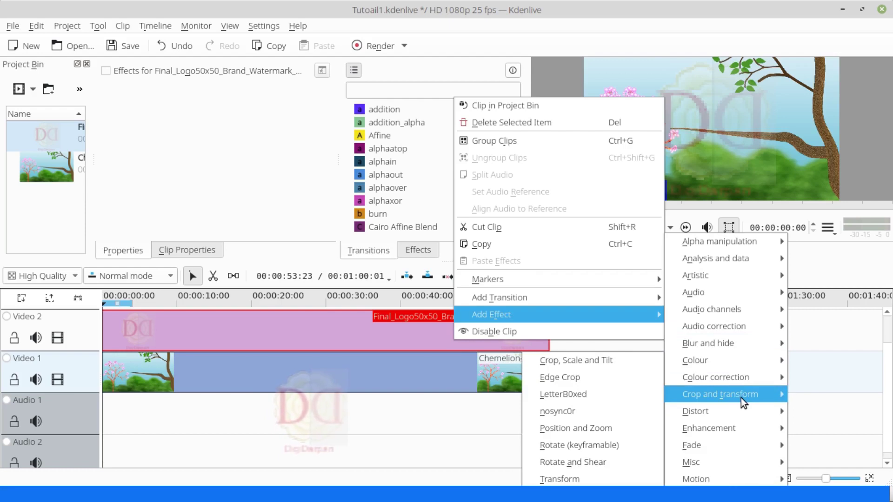
left_click(601, 428)
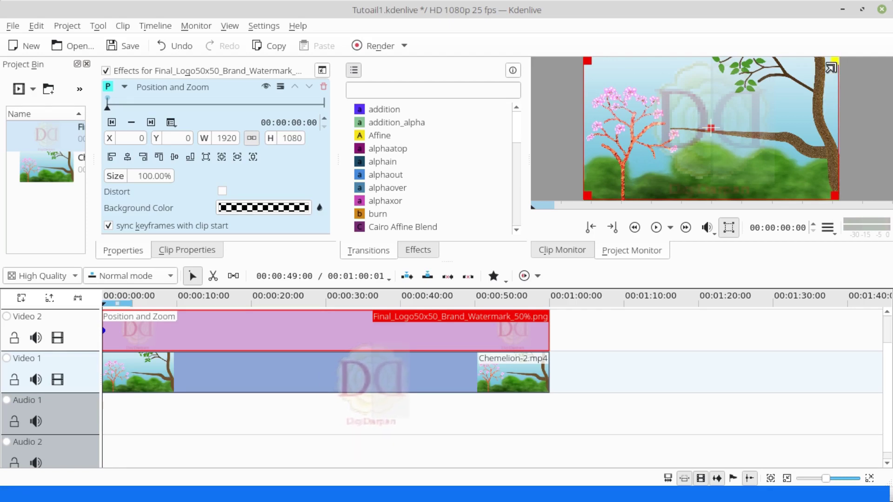
- Shrink the logo to 27.13% (520×293) and place it bottom-left at X -73, Y 745
left_click_drag(832, 66, 664, 165)
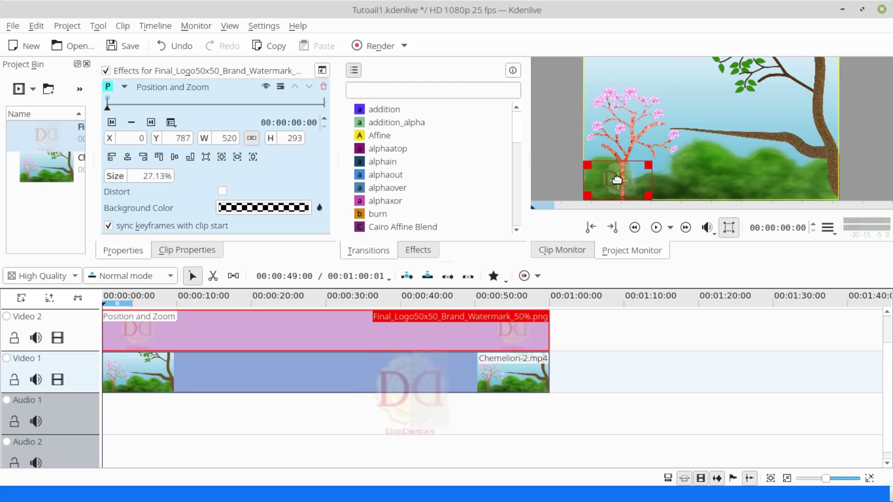
left_click_drag(618, 180, 608, 175)
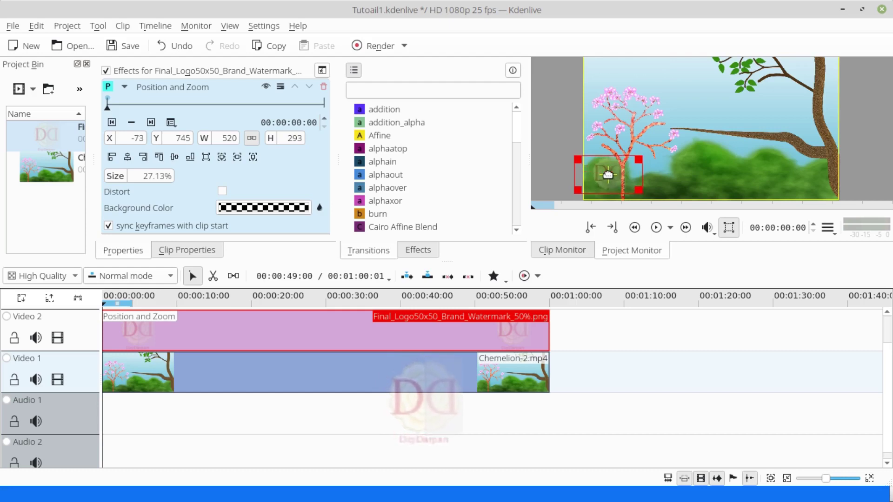
- At 00:01:00:00, move the logo to the bottom-right at X 1503, Y 730
left_click(324, 105)
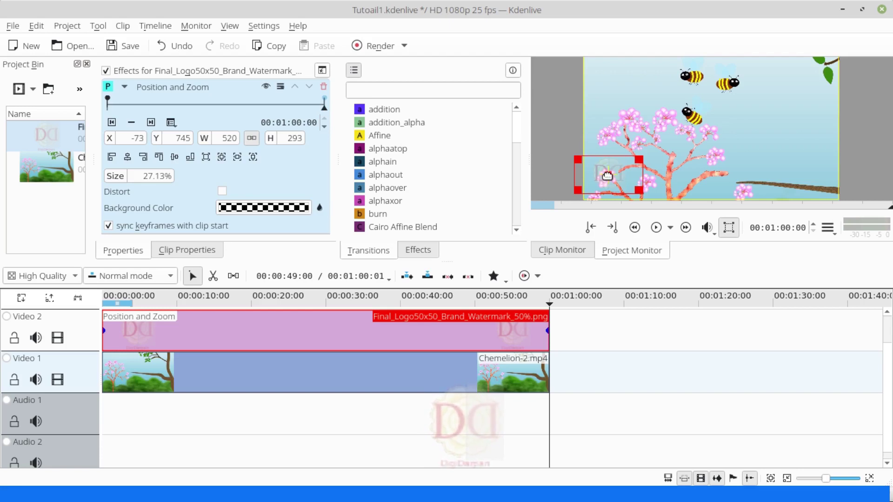
left_click_drag(607, 174, 817, 172)
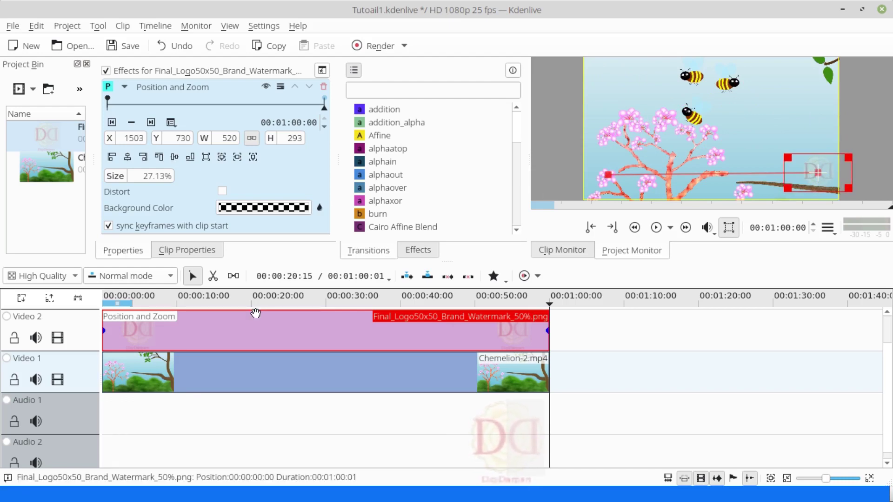
- Play the watermarked Chemelion-2.mp4 preview from the start, then stop and return to the beginning
left_click(235, 370)
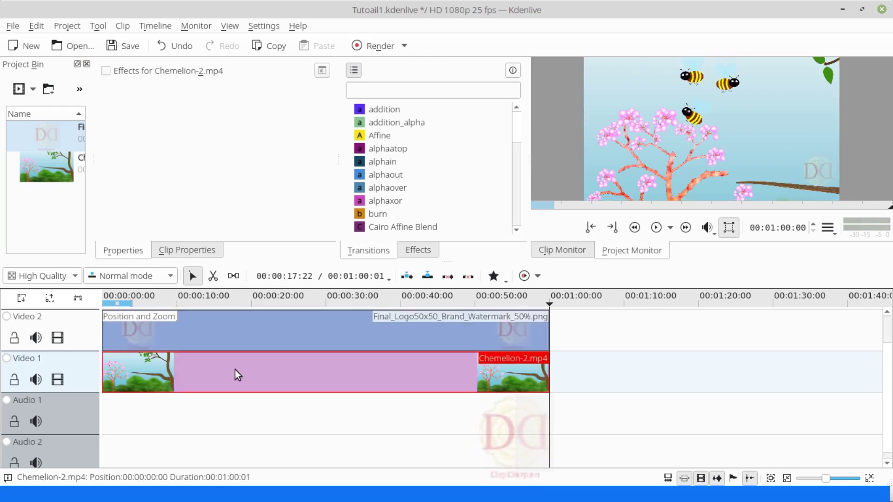
key("Home")
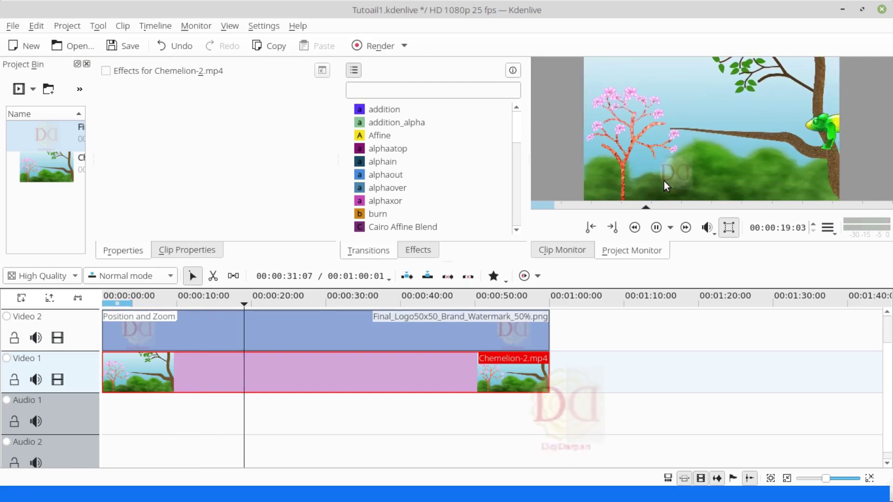
key("space")
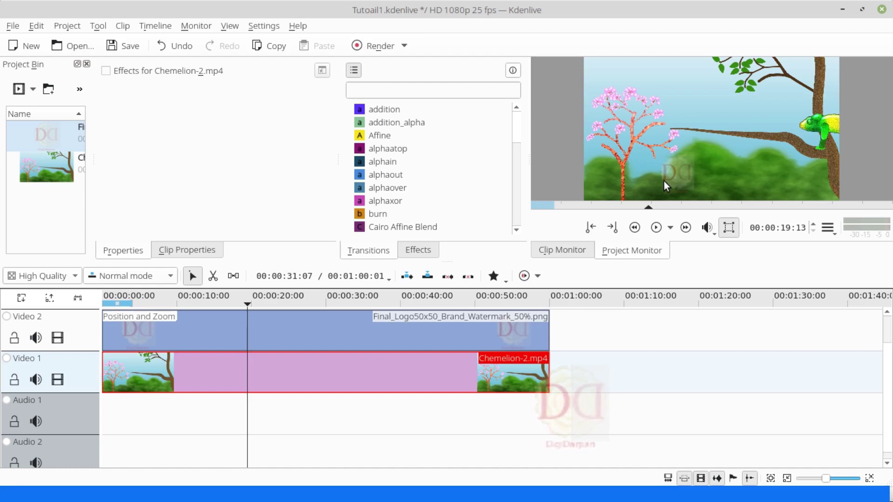
key("Home")
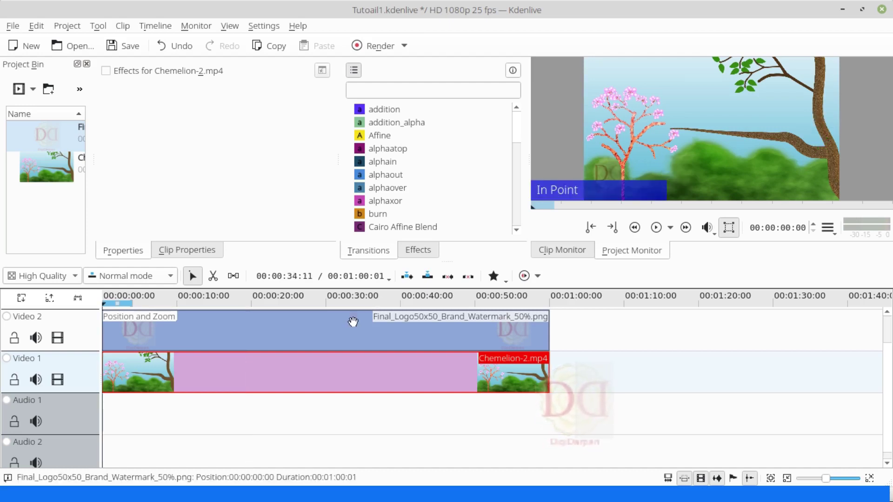
- Add logo keyframes at 00:00:09:00, 00:00:20:10, 00:00:34:21 and 00:00:47:22, then return to 9 s
left_click(326, 333)
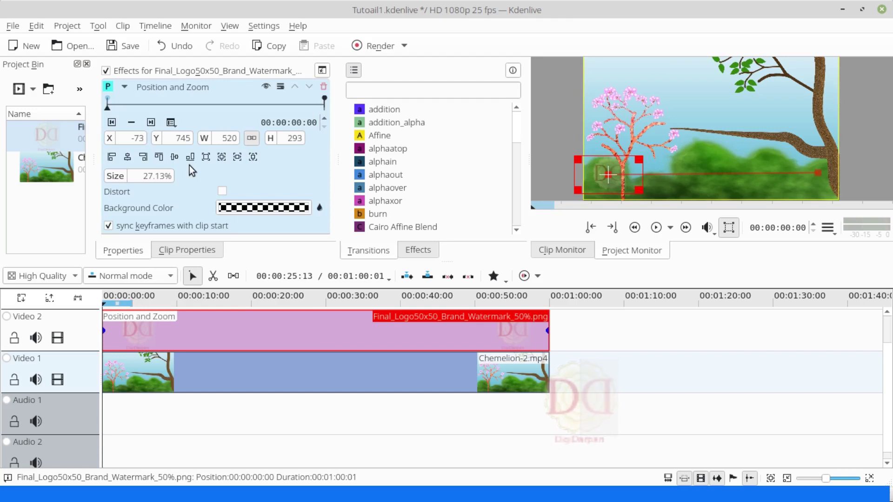
left_click(139, 106)
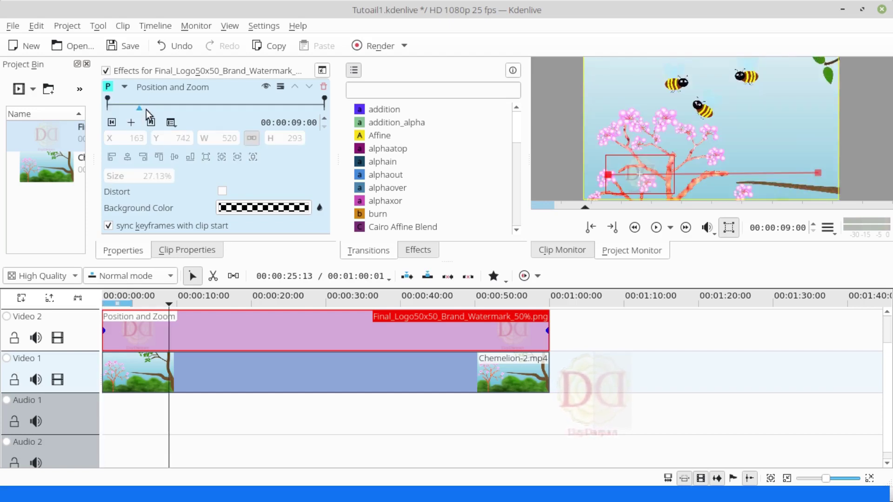
left_click(132, 119)
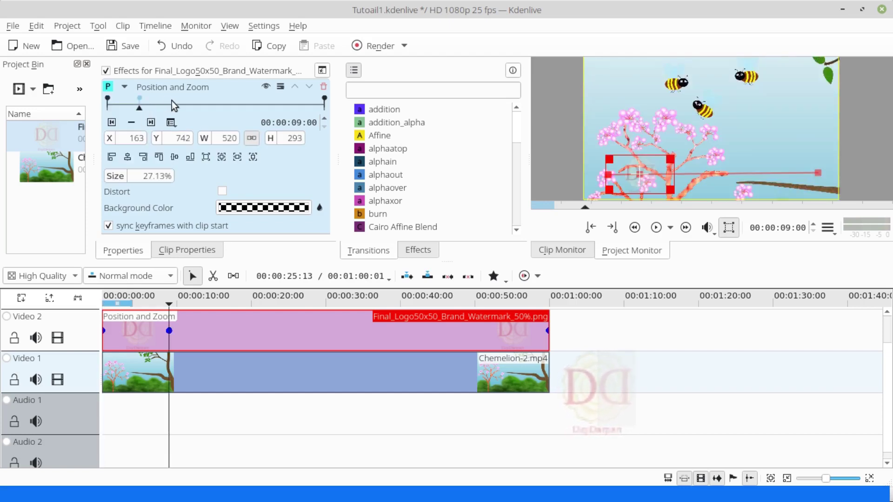
left_click(132, 123)
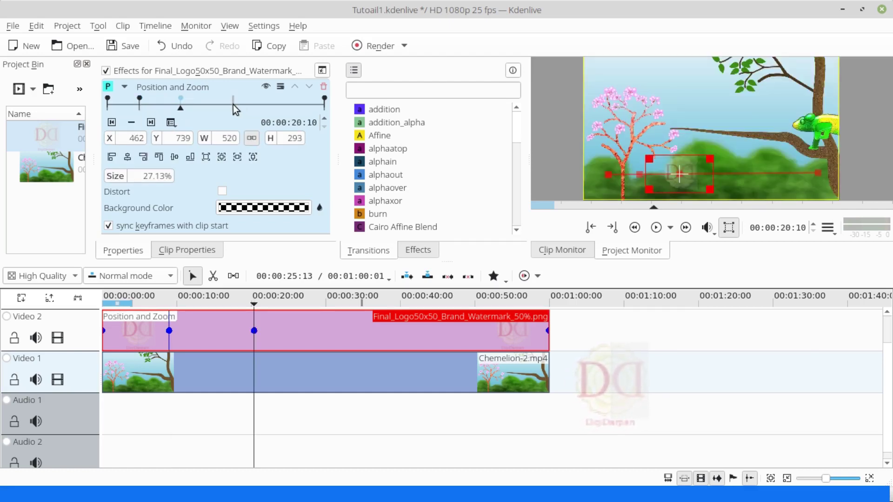
left_click(131, 123)
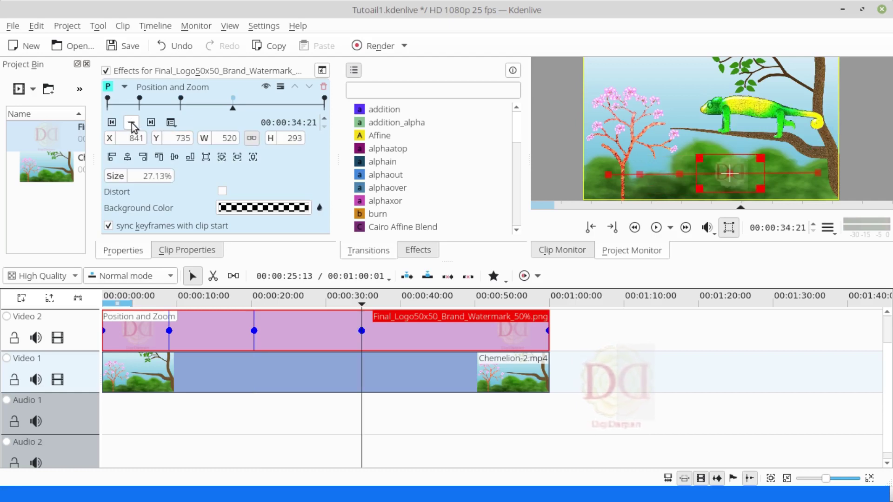
left_click(280, 104)
left_click(133, 123)
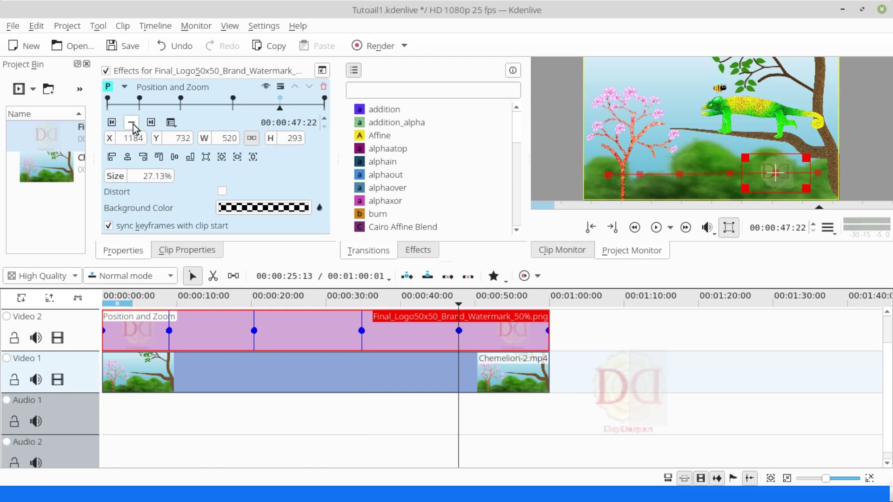
left_click(140, 100)
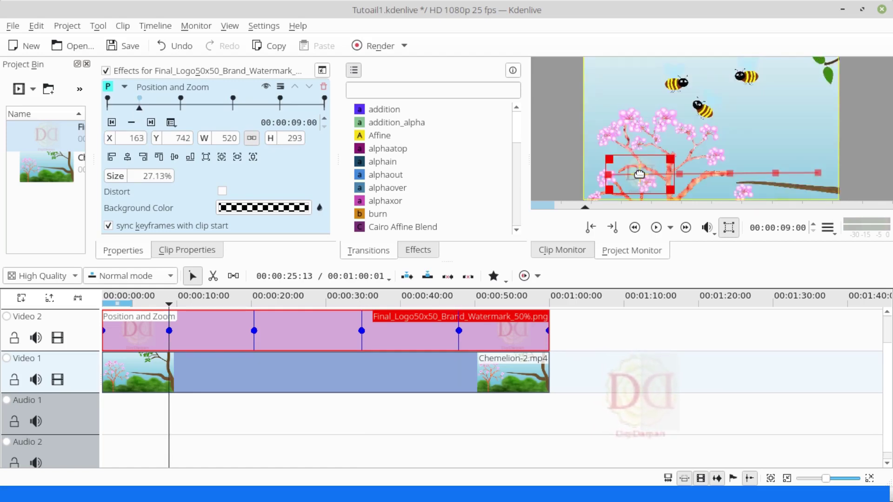
- Raise the logo at 9 s and 34 s (Y 617) and lower it at 20 s and 47 s (Y 862)
left_click_drag(640, 168, 642, 159)
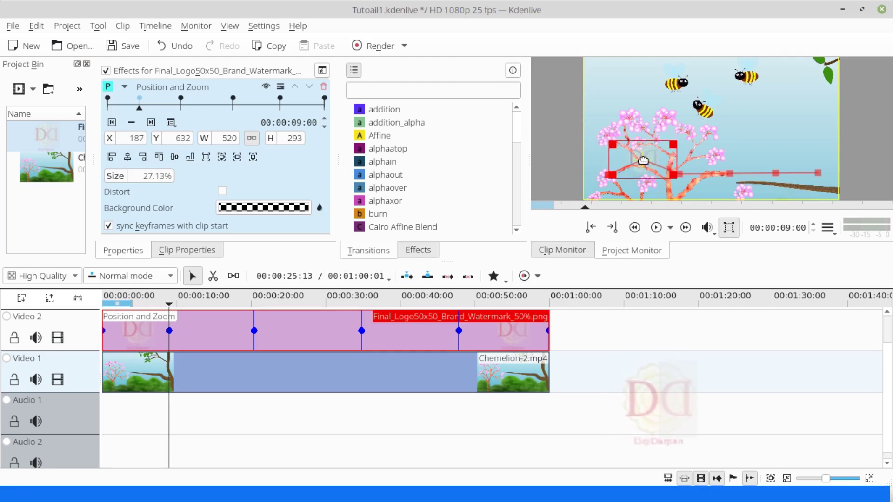
left_click(181, 99)
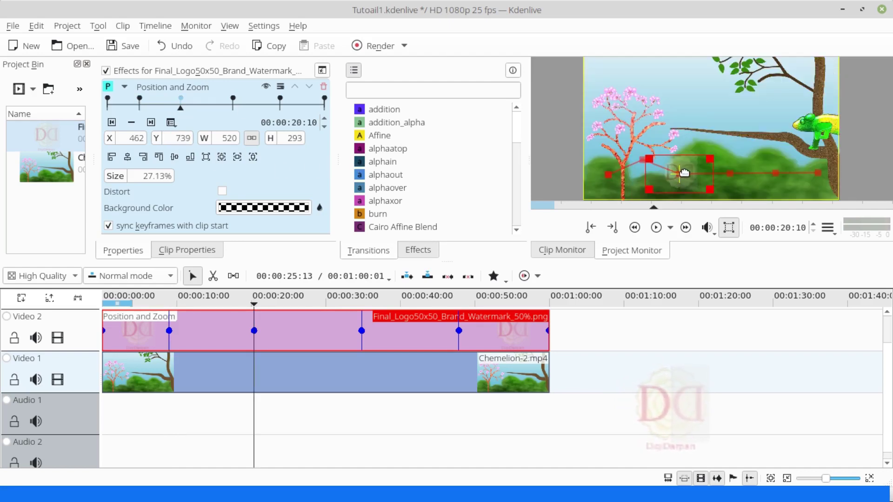
left_click_drag(679, 174, 680, 188)
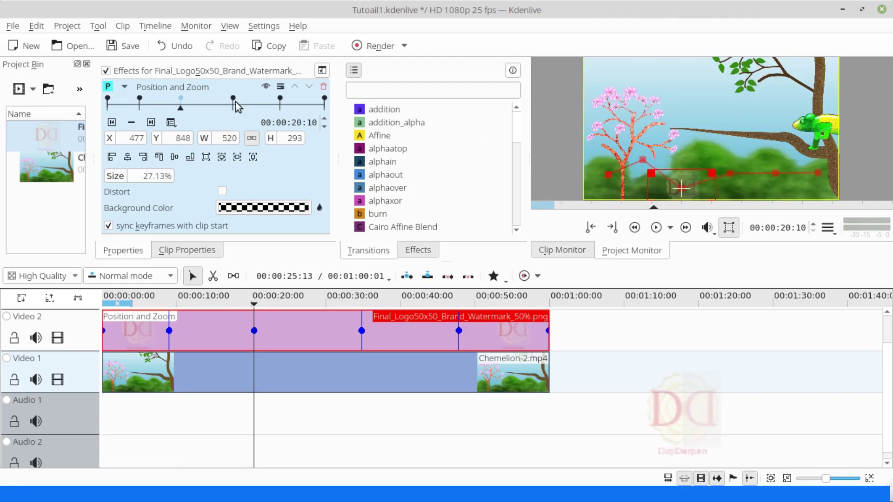
left_click(233, 97)
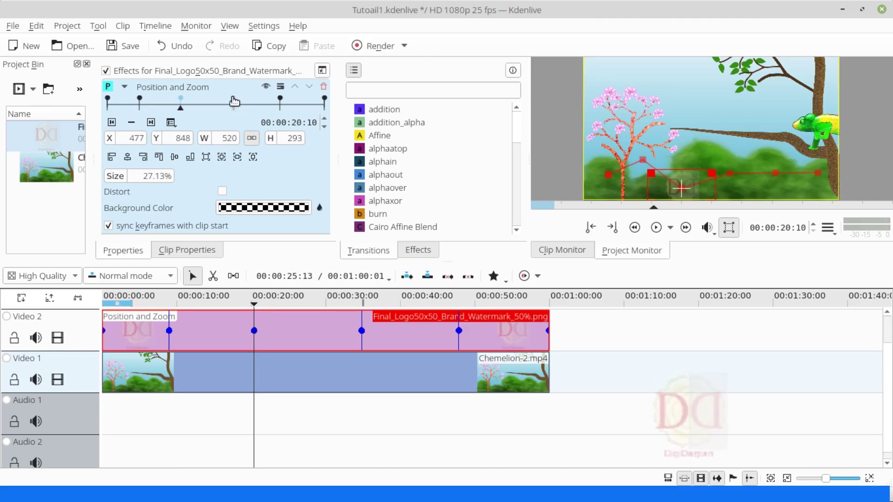
scroll(729, 168, "up", 5)
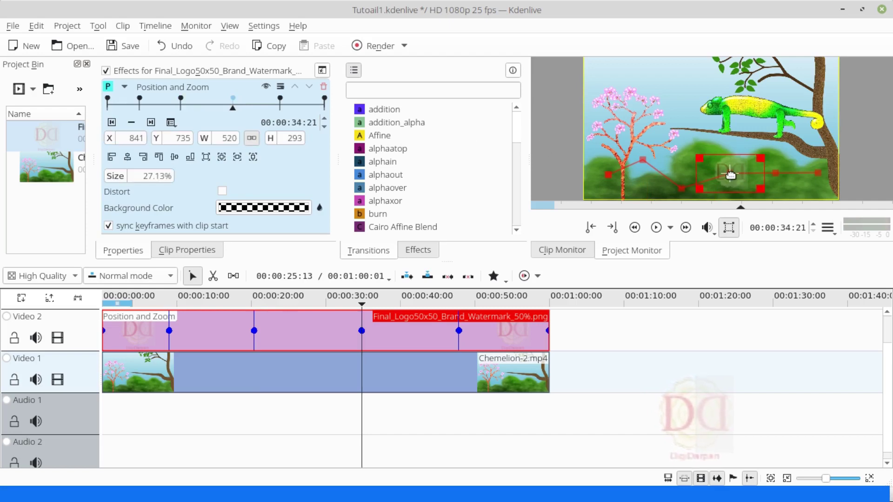
left_click_drag(729, 173, 730, 158)
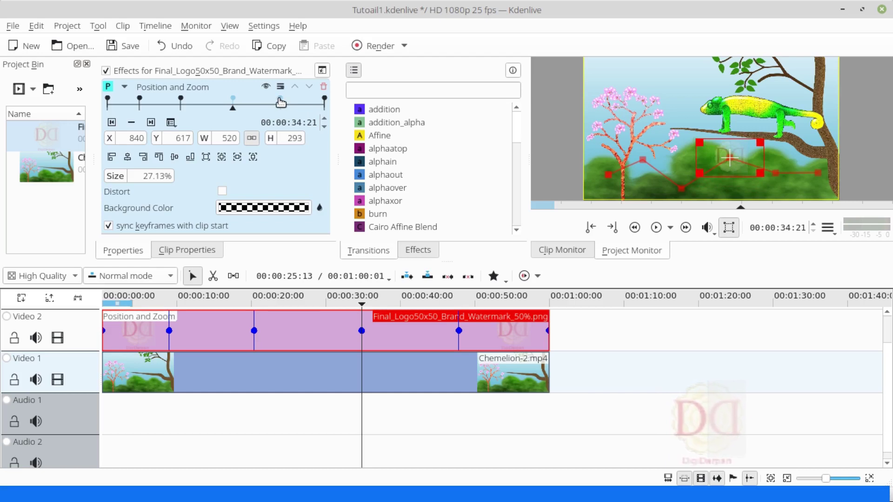
left_click(775, 173)
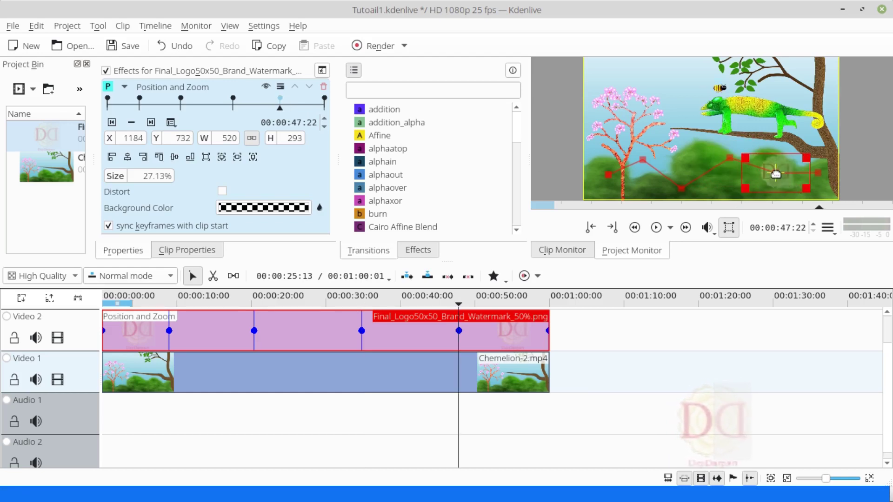
left_click_drag(776, 173, 776, 189)
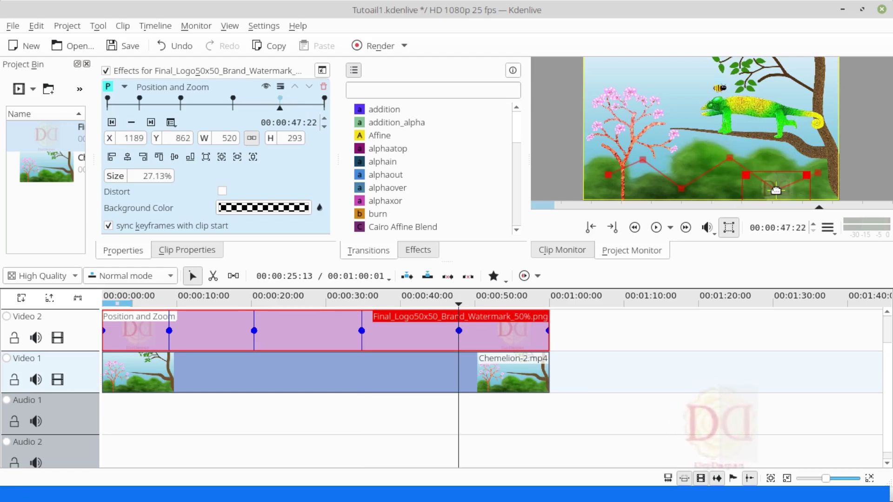
left_click(117, 407)
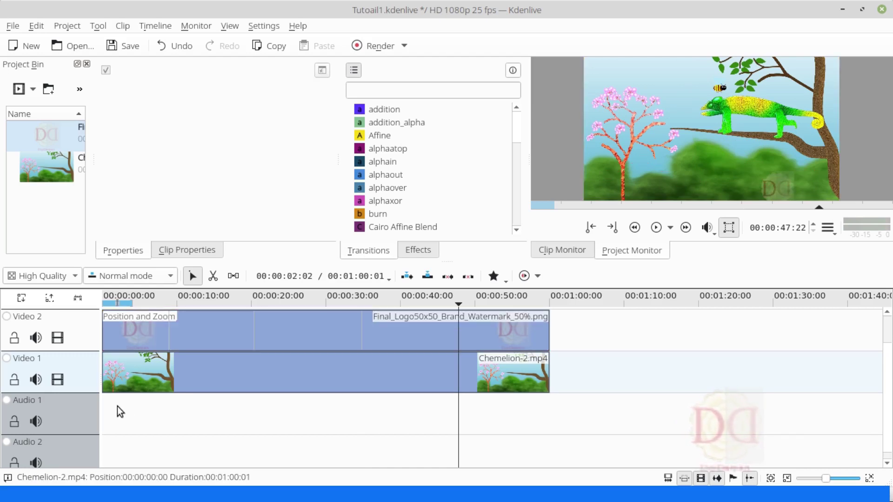
key("Home")
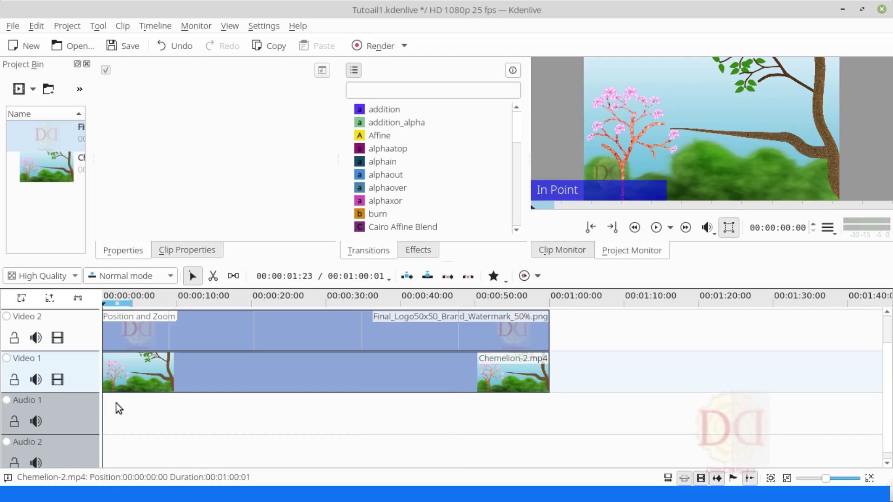